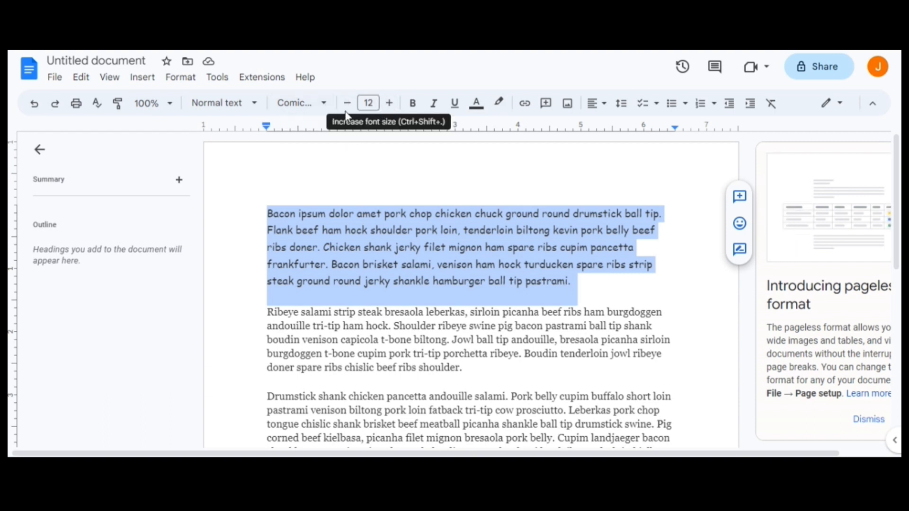
Increase the selected first paragraph's font size stepwise to 15, and step it back down to 11.
{"action": "left_click", "coordinate": [389, 103]}
{"action": "left_click", "coordinate": [389, 103]}
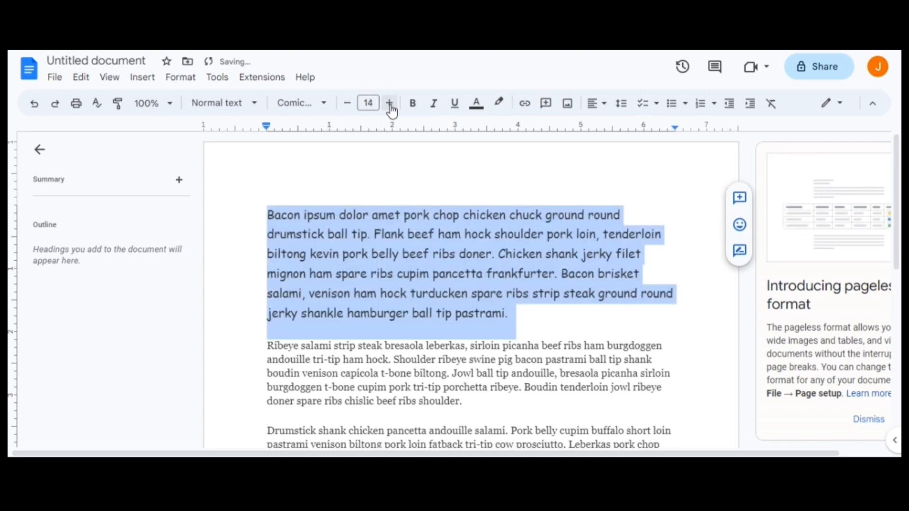
{"action": "left_click", "coordinate": [390, 104]}
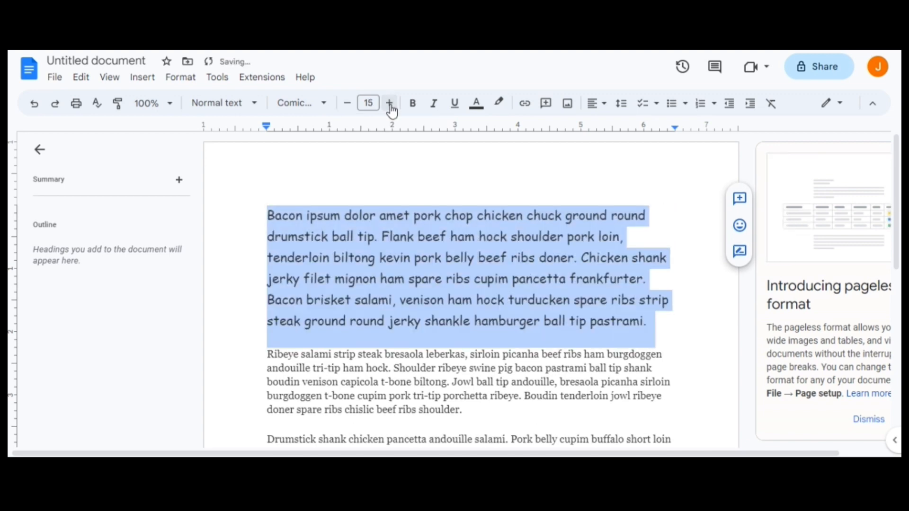
{"action": "left_click", "coordinate": [348, 109]}
{"action": "left_click", "coordinate": [349, 109]}
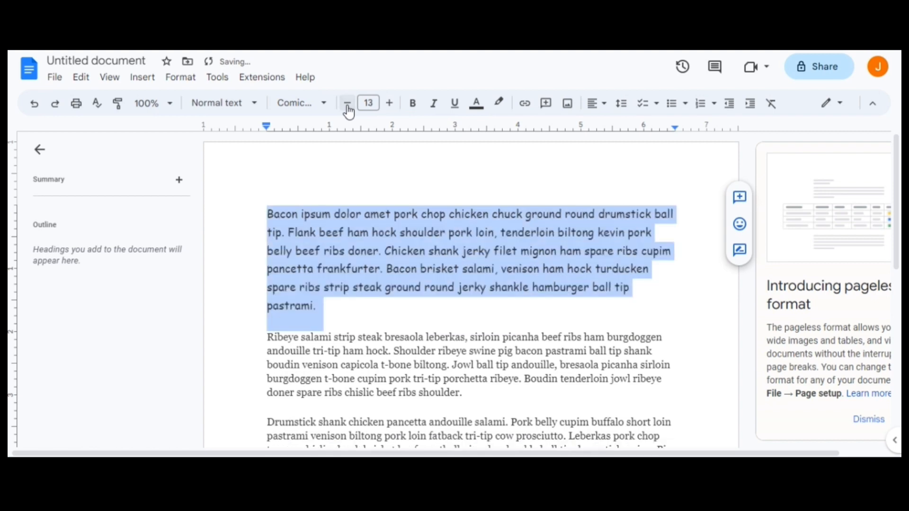
{"action": "left_click", "coordinate": [348, 109]}
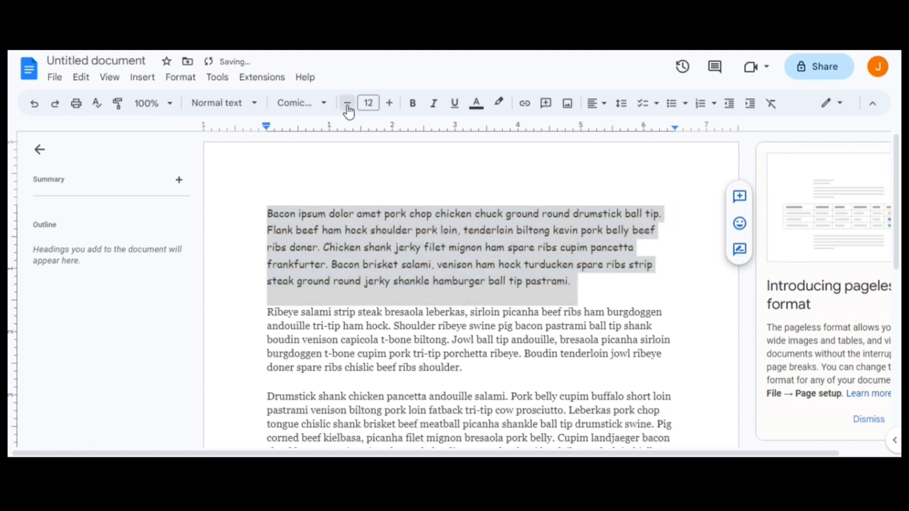
{"action": "left_click", "coordinate": [348, 110]}
Set the first paragraph's font size to the exact value 30, and change it to 25.
{"action": "left_click", "coordinate": [370, 103]}
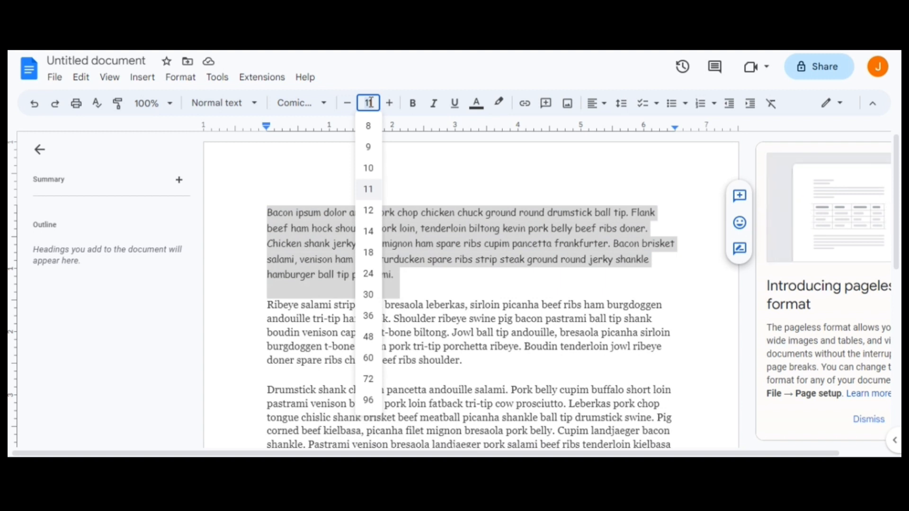
{"action": "type", "text": "3"}
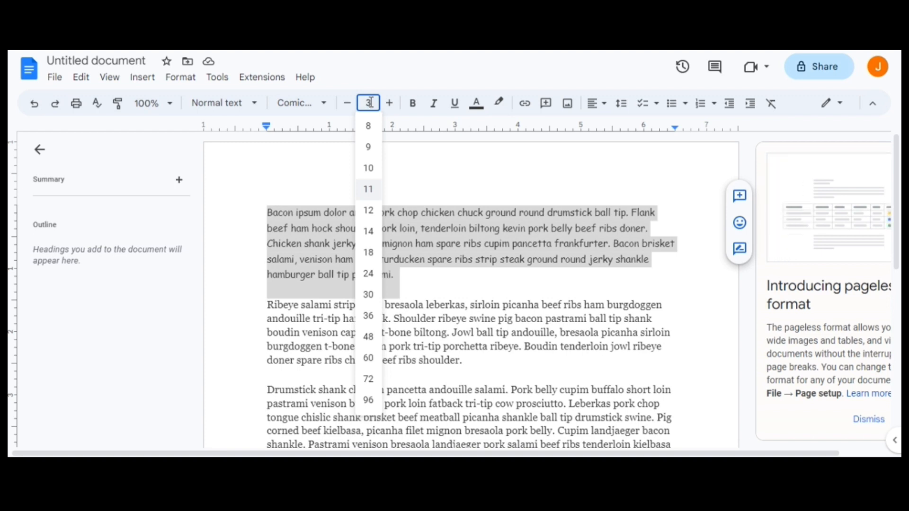
{"action": "type", "text": "0"}
{"action": "key", "text": "Return"}
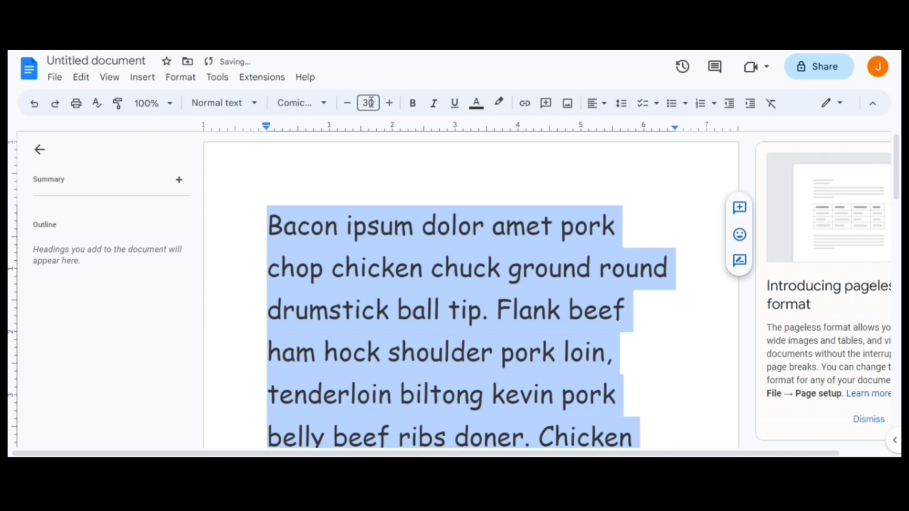
{"action": "left_click", "coordinate": [371, 102]}
{"action": "type", "text": "2"}
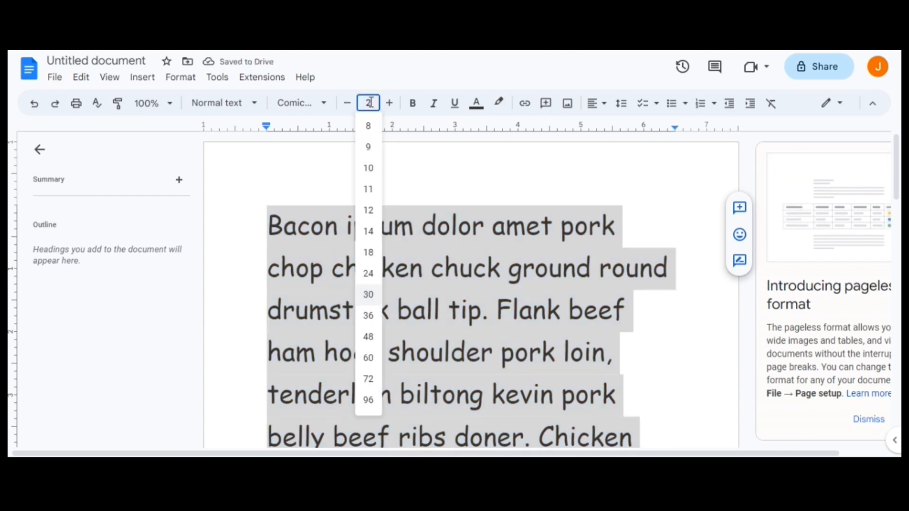
{"action": "type", "text": "5"}
{"action": "key", "text": "Return"}
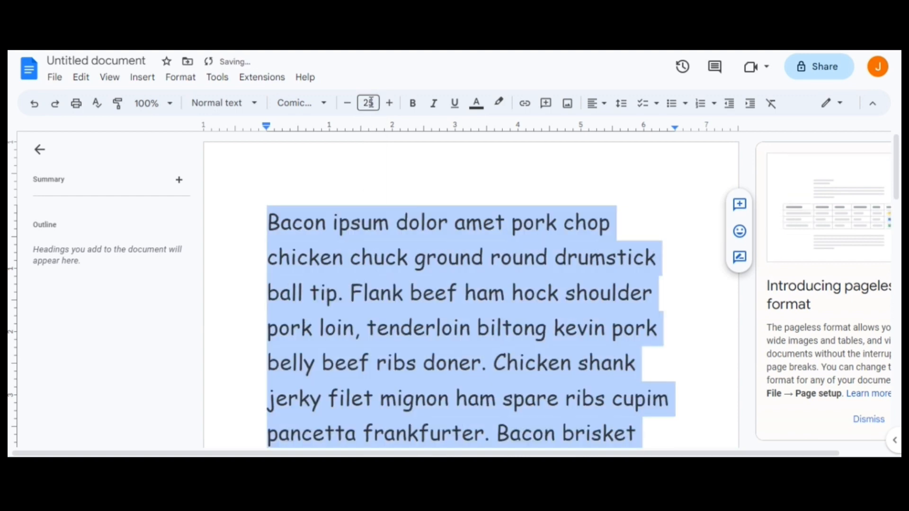
Set the first paragraph's font size to 16.
{"action": "left_click", "coordinate": [371, 102]}
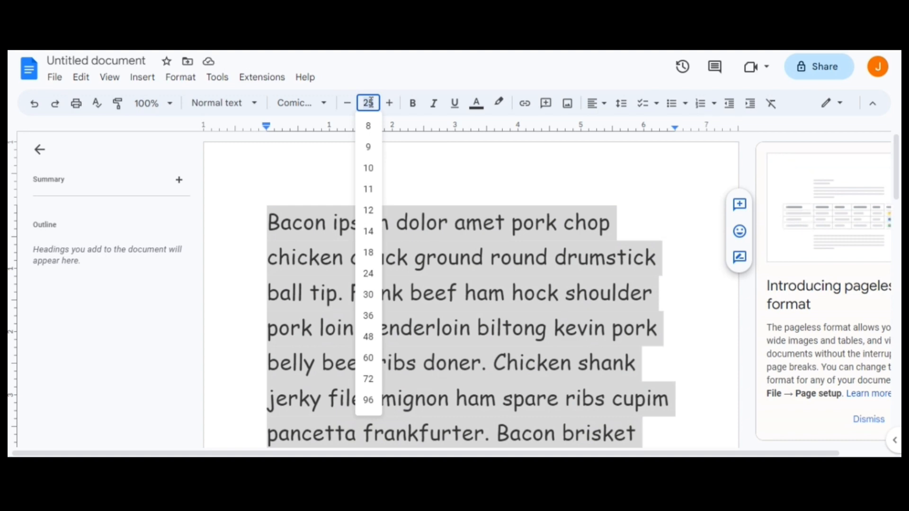
{"action": "key", "text": "BackSpace"}
{"action": "type", "text": "16"}
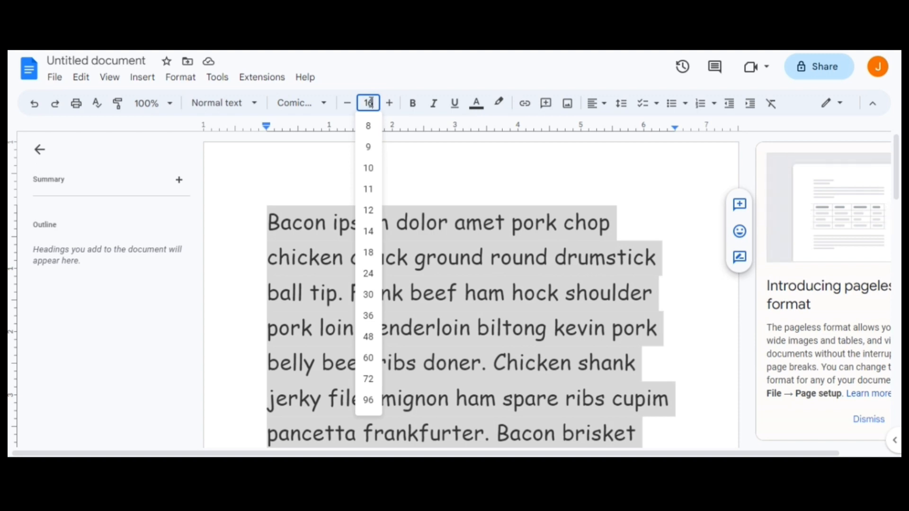
{"action": "key", "text": "Return"}
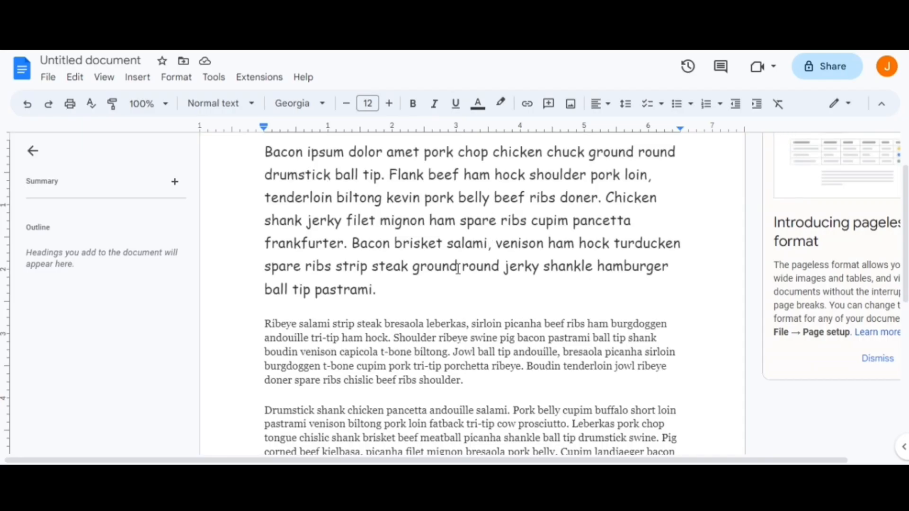
Format the second paragraph, starting with "Ribeye salami", as bold, italic and underlined.
{"action": "scroll", "coordinate": [462, 270], "scroll_direction": "down", "scroll_amount": 2}
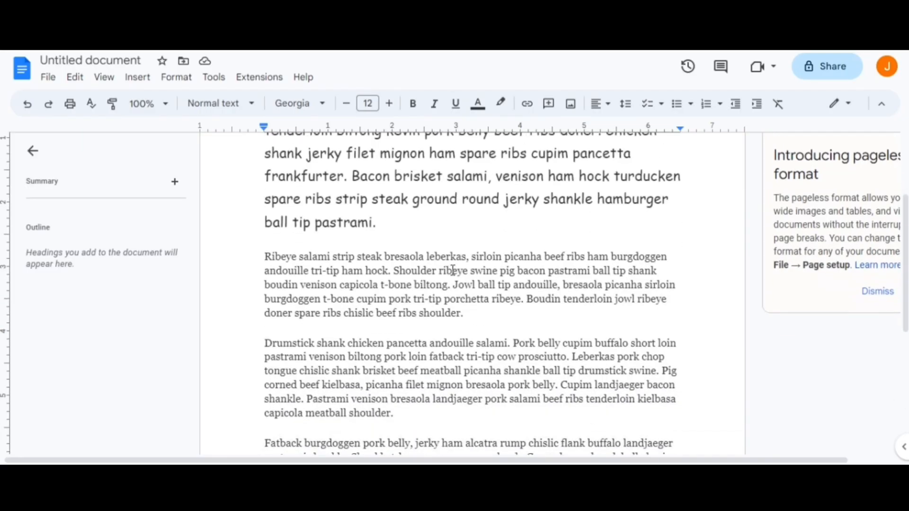
{"action": "left_click_drag", "start_coordinate": [264, 256], "coordinate": [541, 335]}
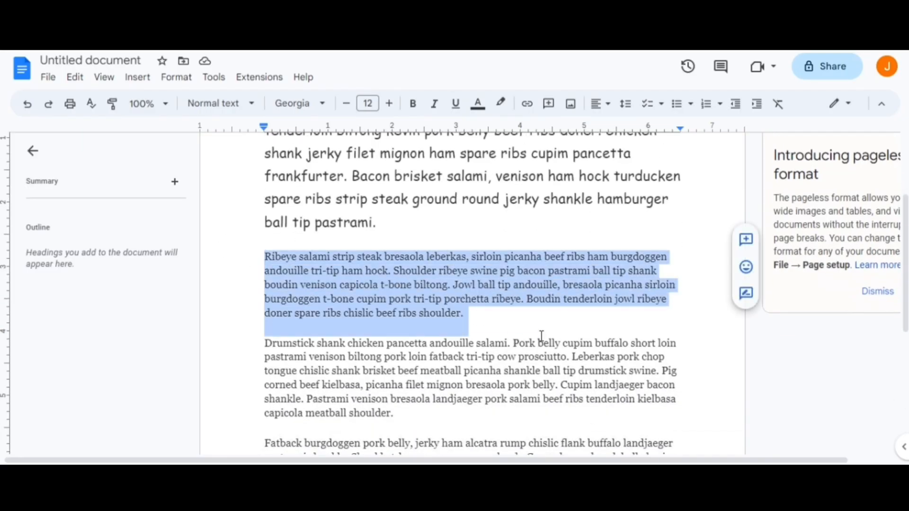
{"action": "left_click", "coordinate": [413, 103]}
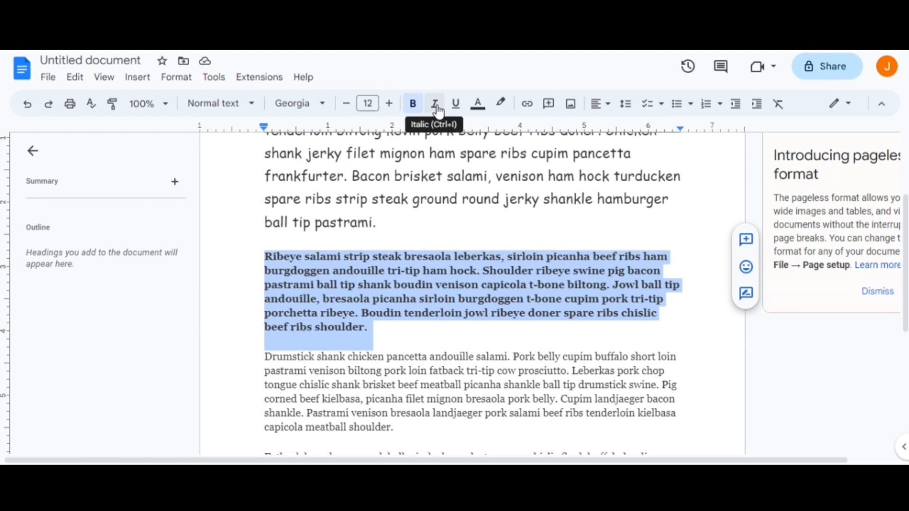
{"action": "left_click", "coordinate": [439, 112]}
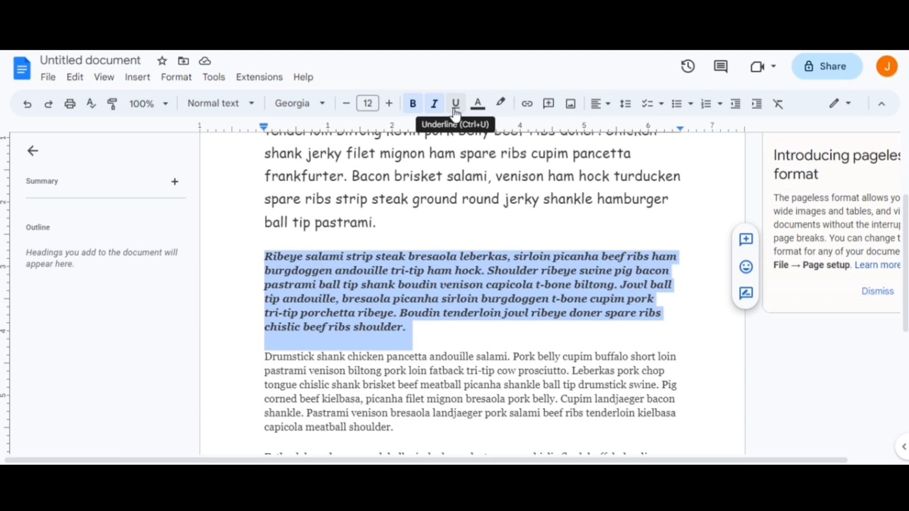
{"action": "left_click", "coordinate": [457, 112]}
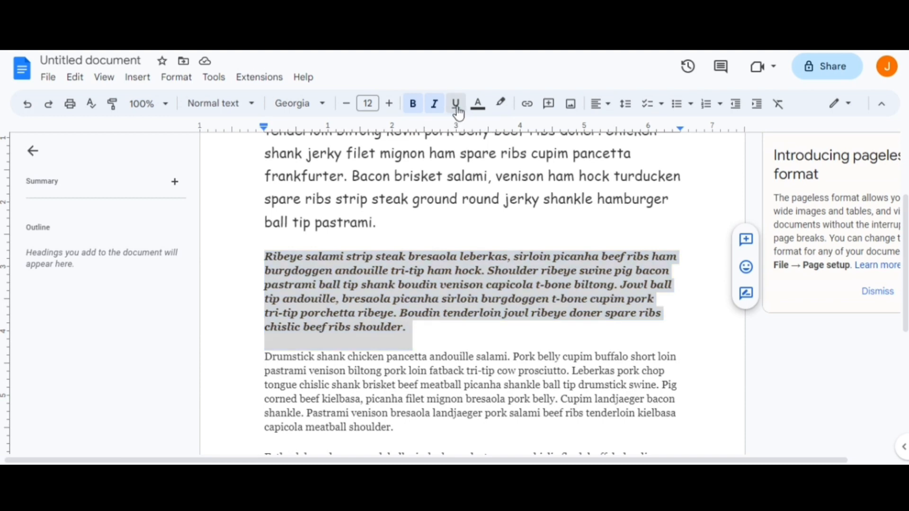
{"action": "left_click", "coordinate": [439, 330]}
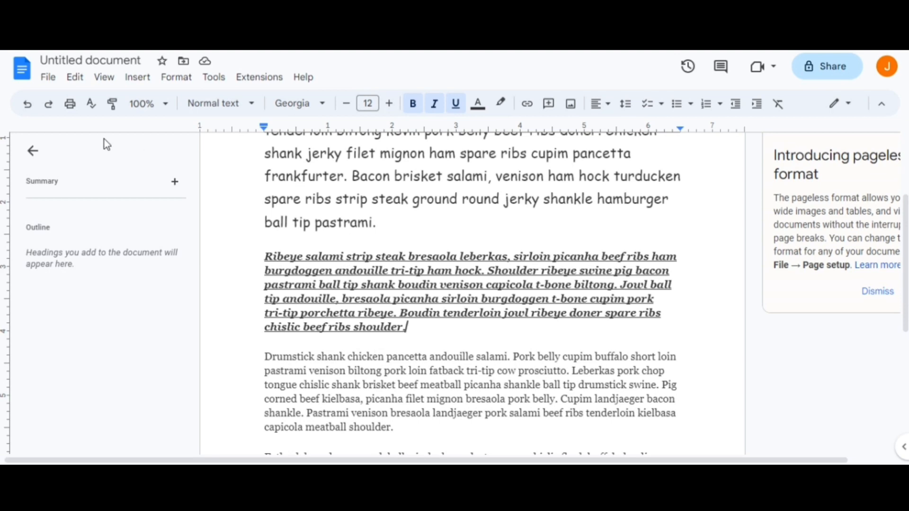
Undo the underline, italic and bold formatting on the "Ribeye salami" paragraph and deselect it.
{"action": "left_click", "coordinate": [28, 108]}
{"action": "left_click", "coordinate": [27, 105]}
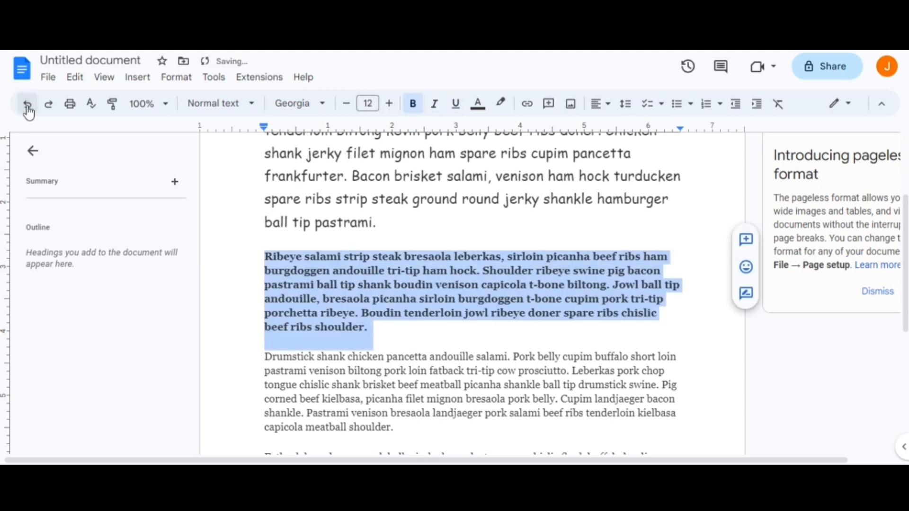
{"action": "left_click", "coordinate": [28, 105]}
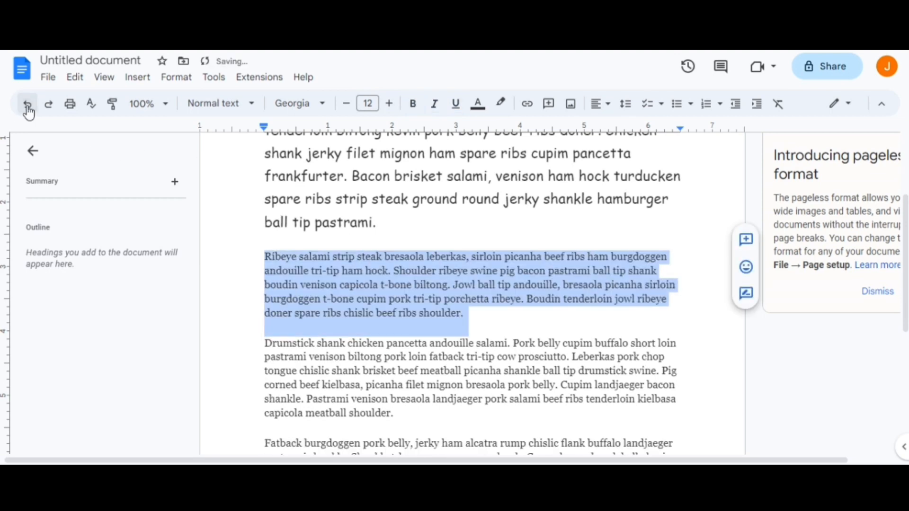
{"action": "left_click", "coordinate": [483, 319]}
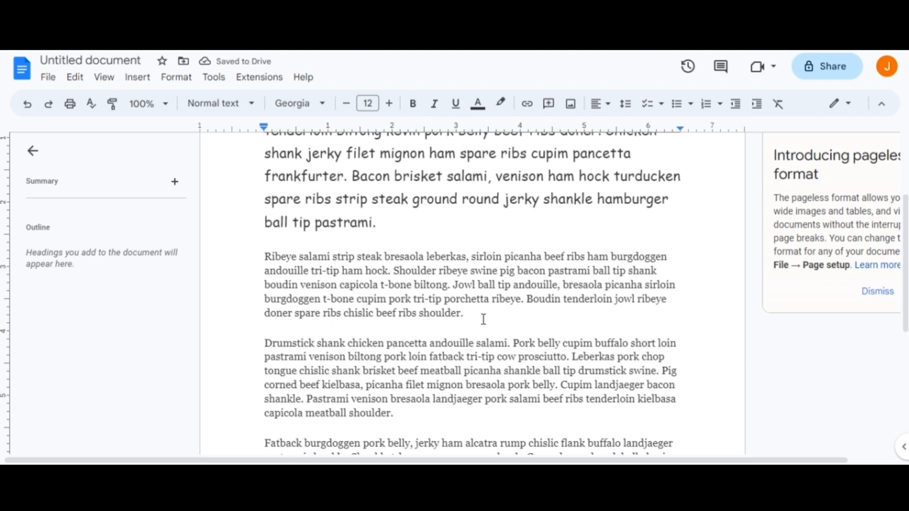
Select the whole "Ribeye salami" paragraph again and make it bold, italic and underlined.
{"action": "left_click_drag", "start_coordinate": [483, 320], "coordinate": [259, 256]}
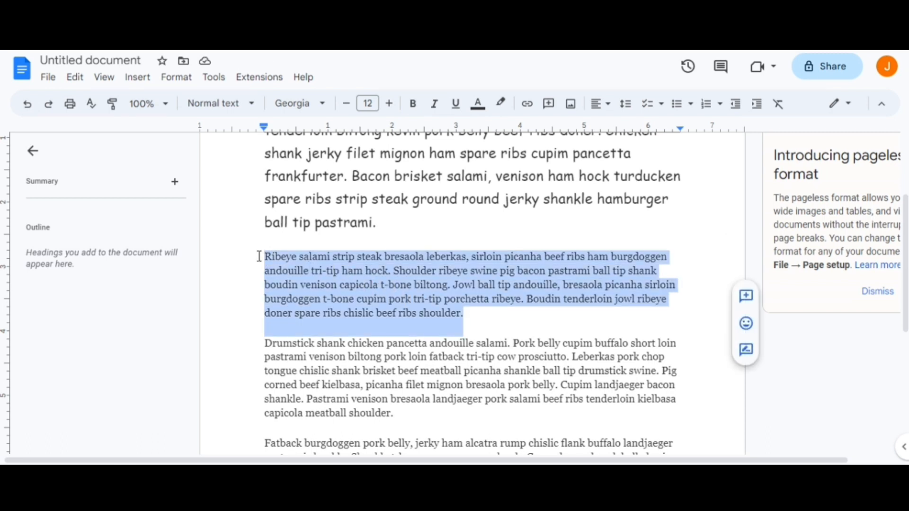
{"action": "key", "text": "ctrl+b"}
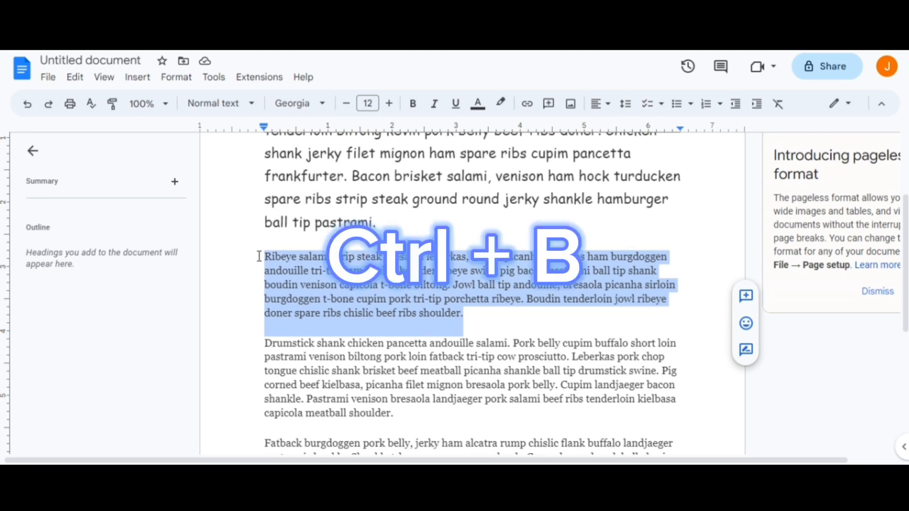
{"action": "key", "text": "ctrl+b"}
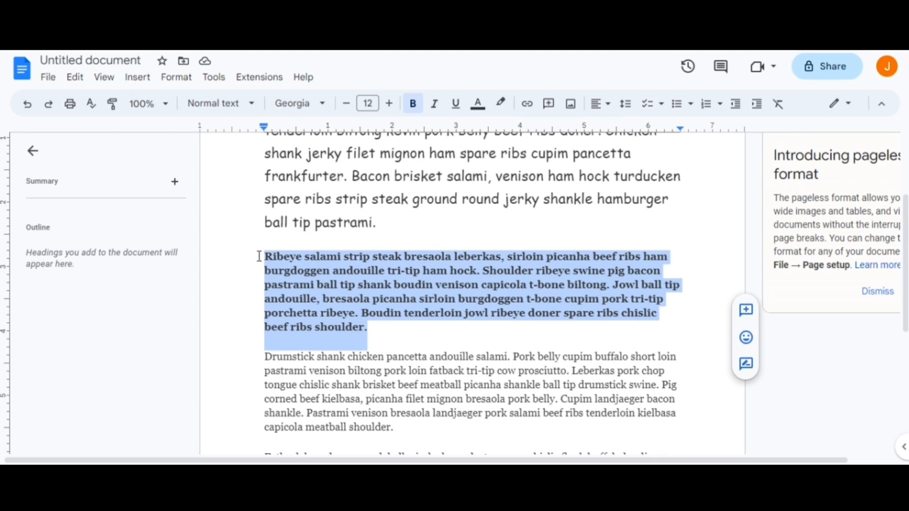
{"action": "key", "text": "ctrl+i"}
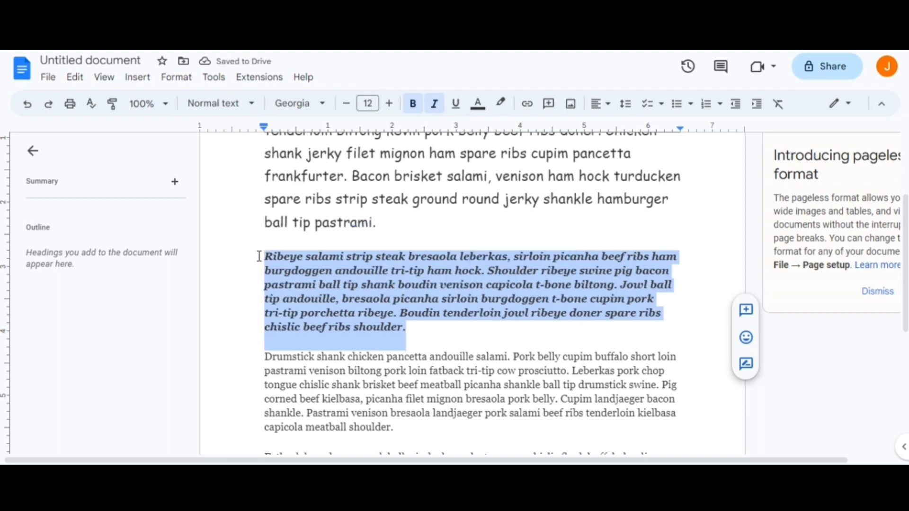
{"action": "key", "text": "ctrl+u"}
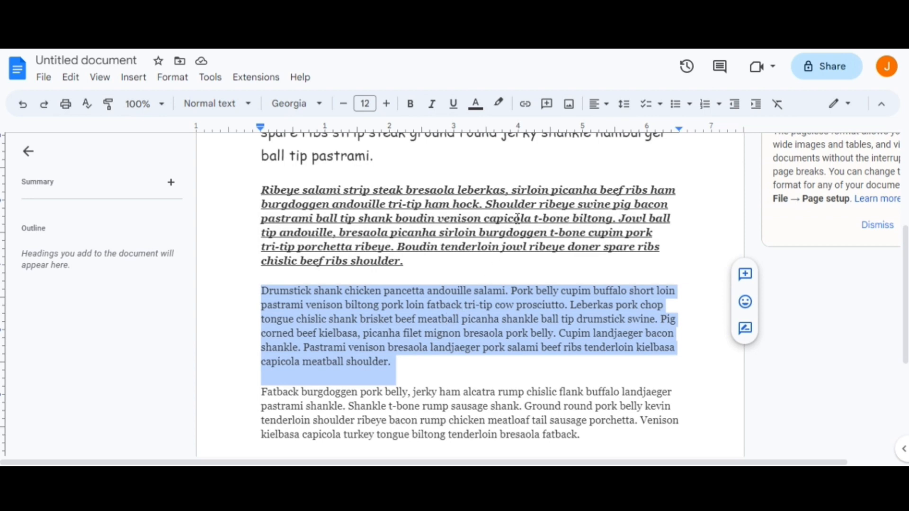
Right-align the selected paragraph starting with "Drumstick shank", and change its alignment to centered.
{"action": "left_click", "coordinate": [611, 106]}
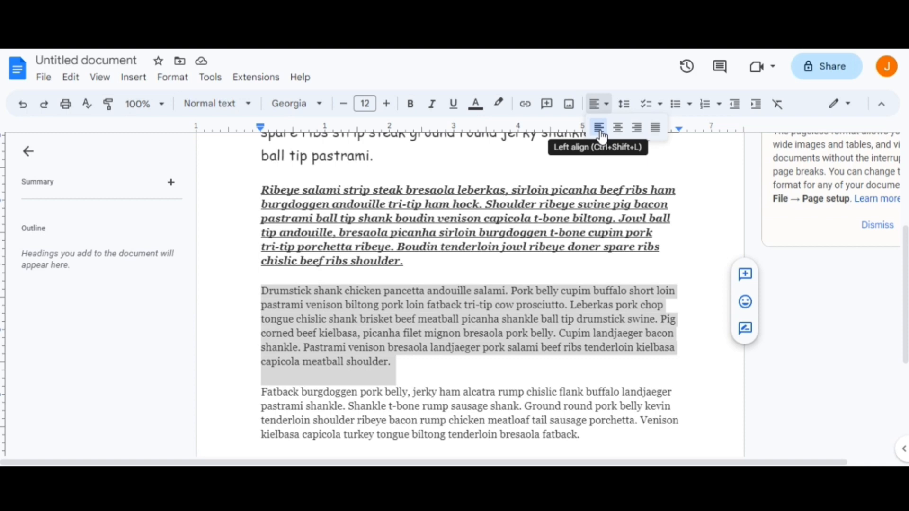
{"action": "left_click", "coordinate": [642, 138]}
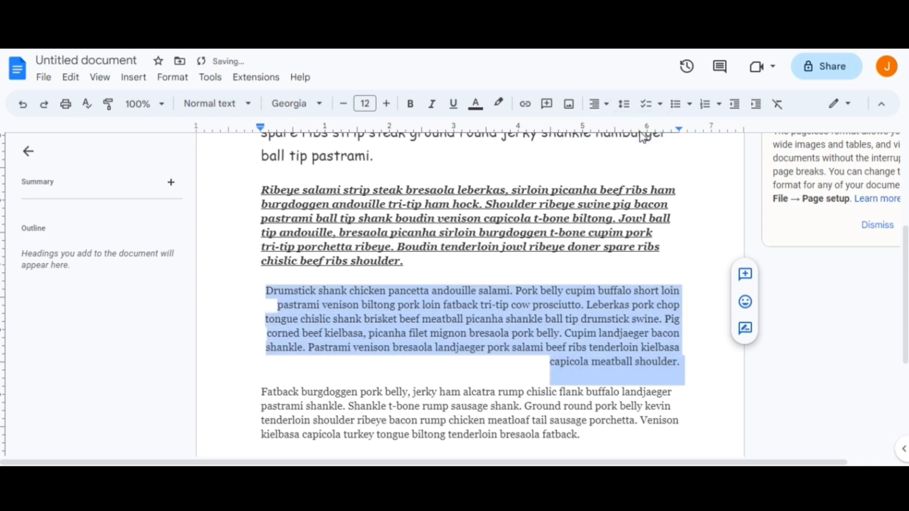
{"action": "left_click", "coordinate": [600, 104]}
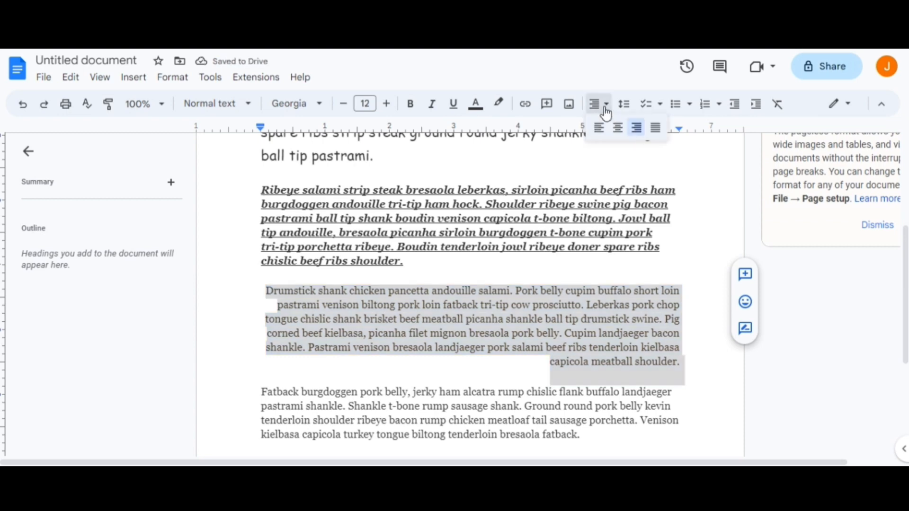
{"action": "left_click", "coordinate": [618, 128]}
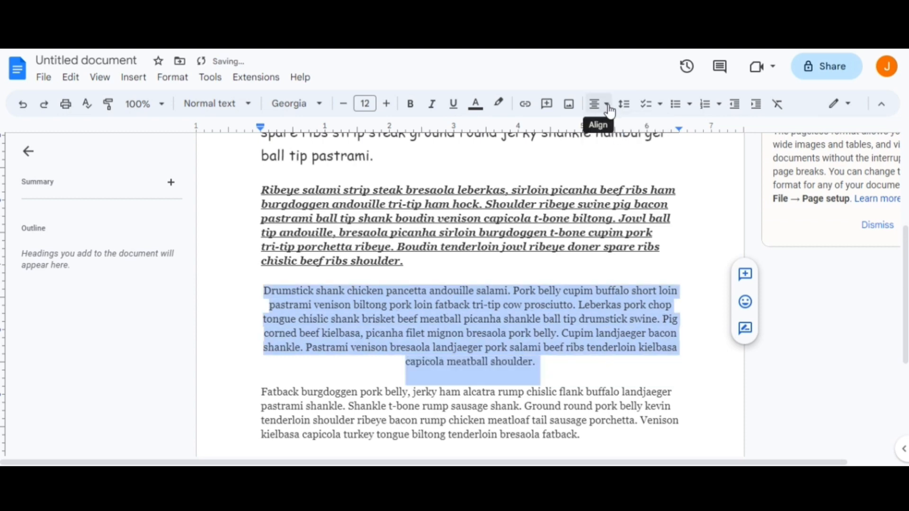
Justify the "Drumstick shank" paragraph so its lines fill the full width between the margins.
{"action": "left_click", "coordinate": [610, 112]}
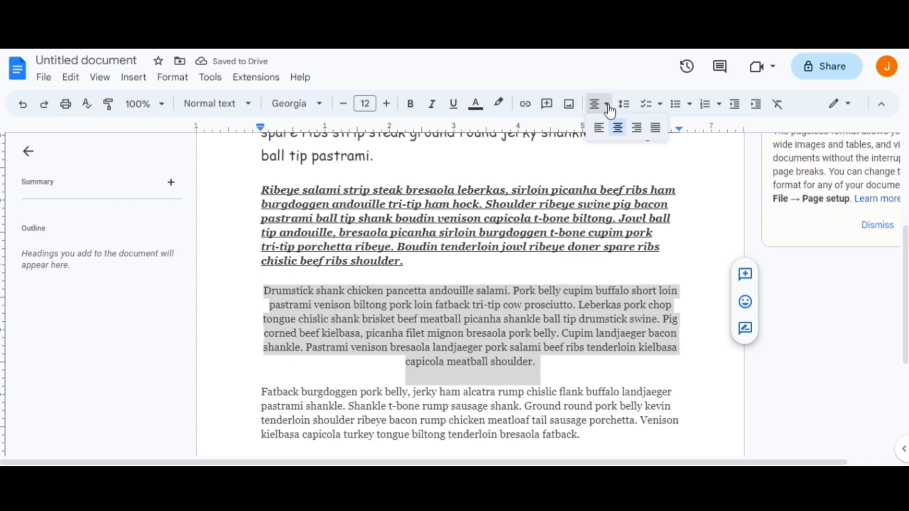
{"action": "left_click", "coordinate": [663, 136]}
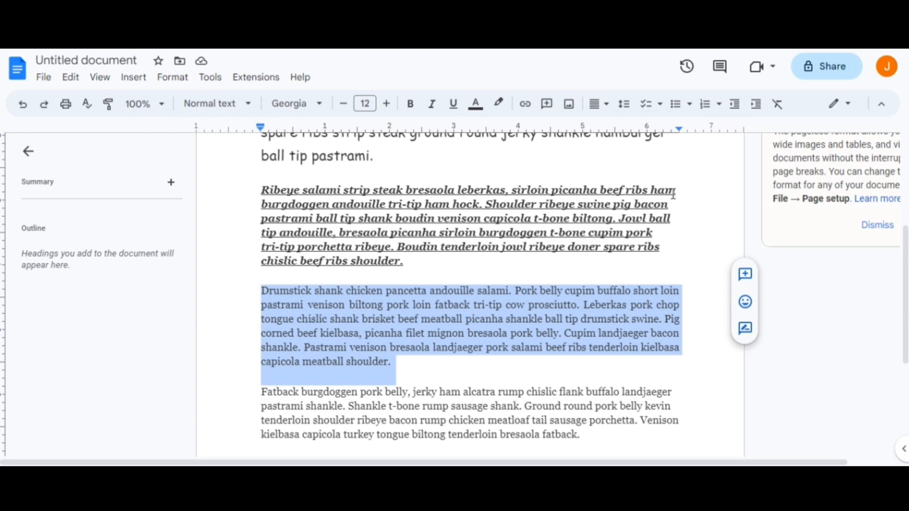
Select the "Drumstick shank" paragraph again and set its alignment to left.
{"action": "left_click_drag", "start_coordinate": [261, 192], "coordinate": [454, 267]}
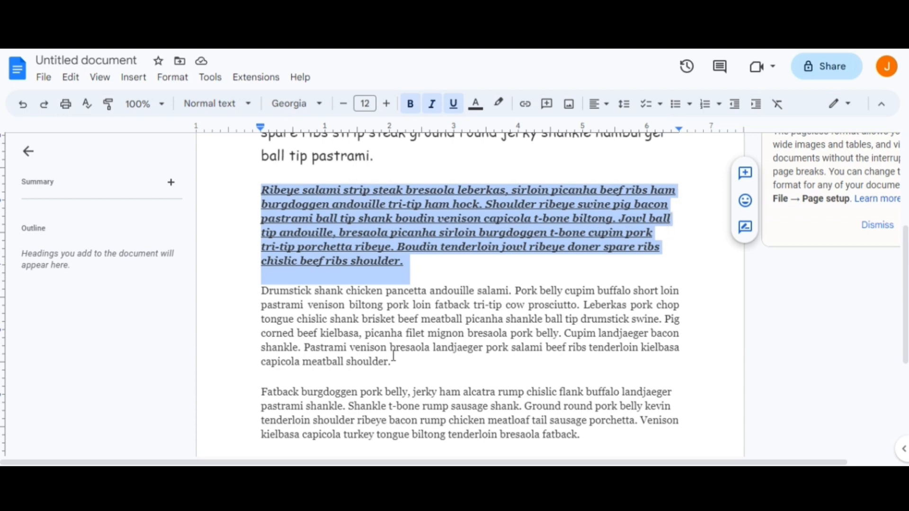
{"action": "left_click_drag", "start_coordinate": [395, 361], "coordinate": [258, 294]}
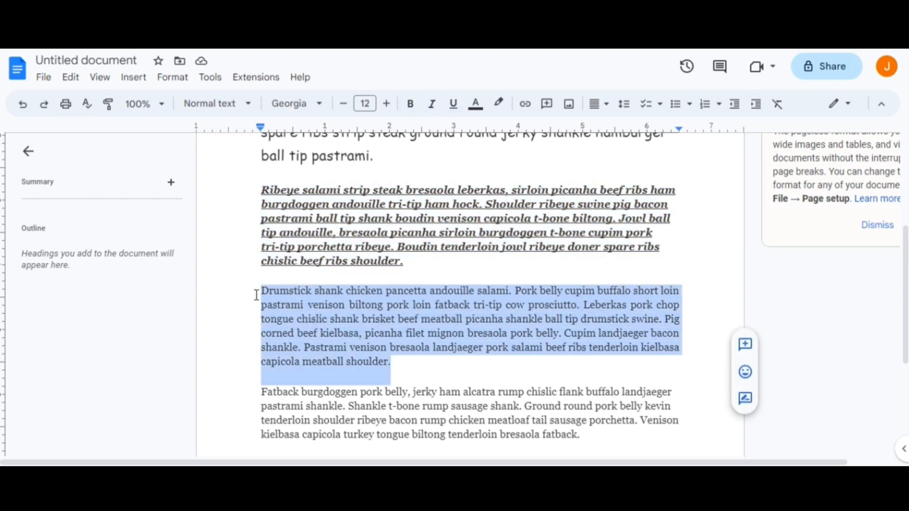
{"action": "left_click", "coordinate": [603, 104]}
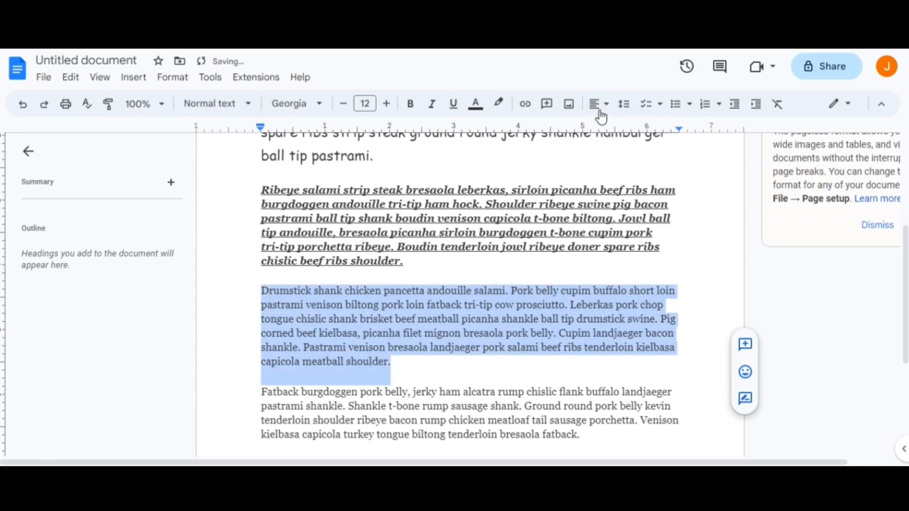
Center the selected "Drumstick shank" paragraph, and return it to left alignment.
{"action": "left_click", "coordinate": [602, 114]}
{"action": "left_click", "coordinate": [606, 134]}
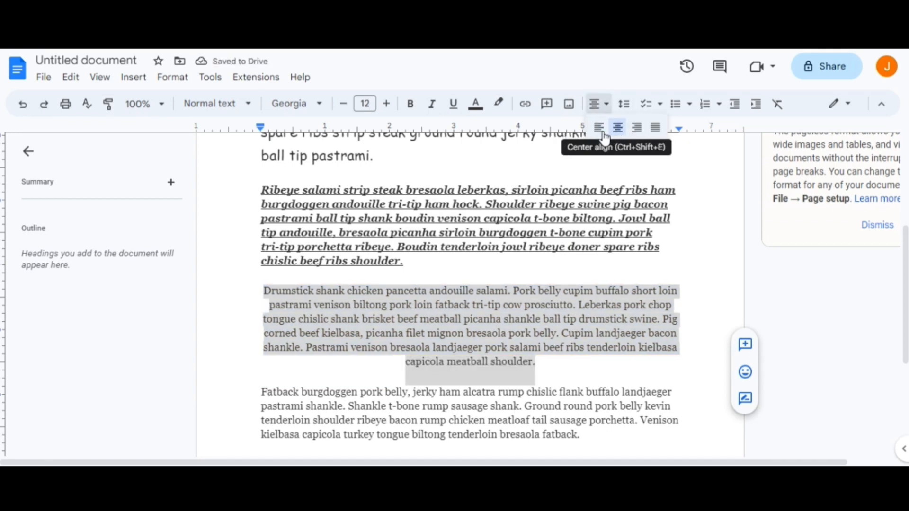
{"action": "left_click", "coordinate": [606, 132]}
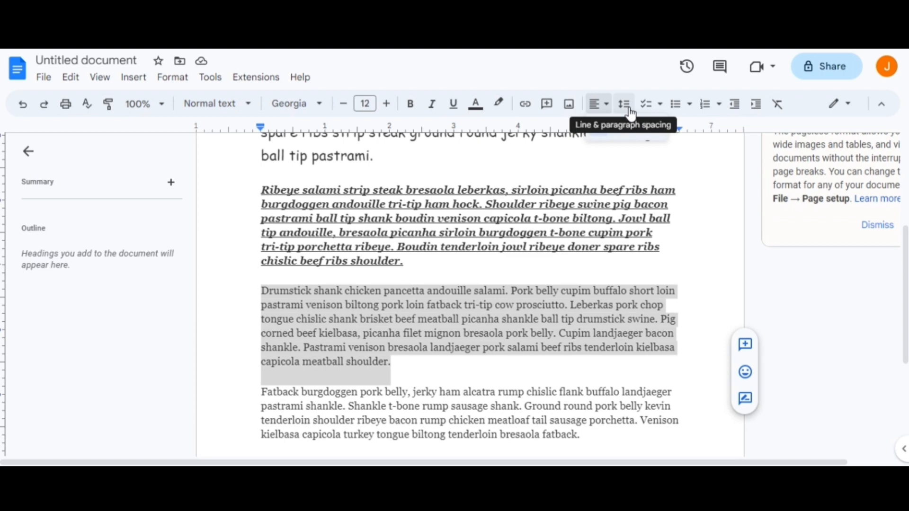
Set the line spacing of the selected "Drumstick shank" paragraph to Single, and change it to 1.5.
{"action": "left_click", "coordinate": [609, 110]}
{"action": "left_click", "coordinate": [626, 107]}
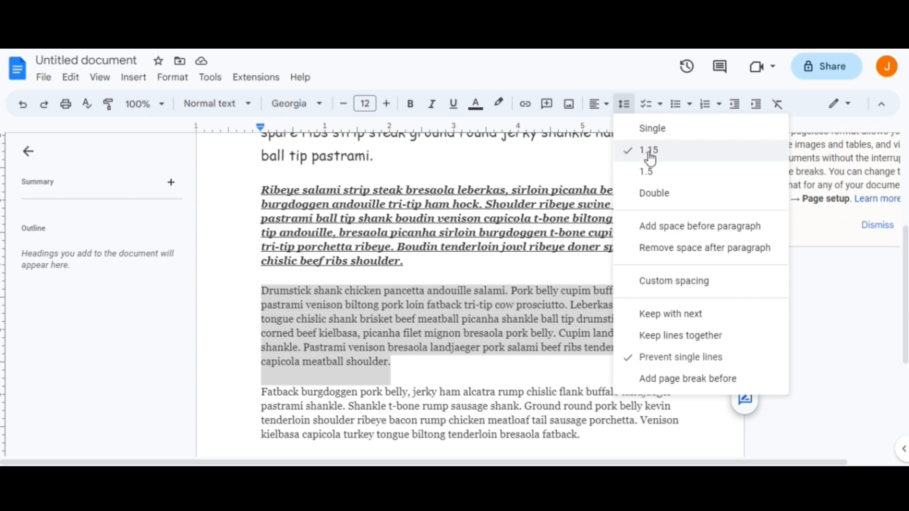
{"action": "left_click", "coordinate": [668, 136]}
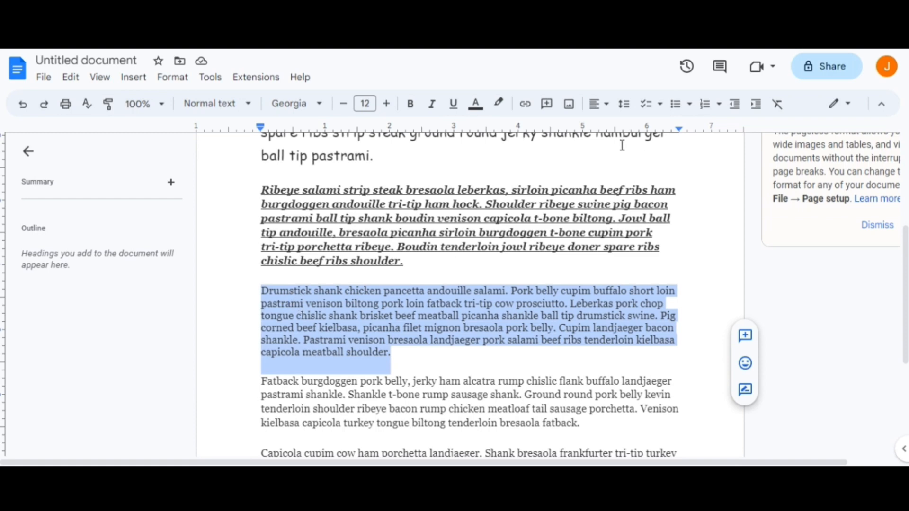
{"action": "left_click", "coordinate": [625, 105]}
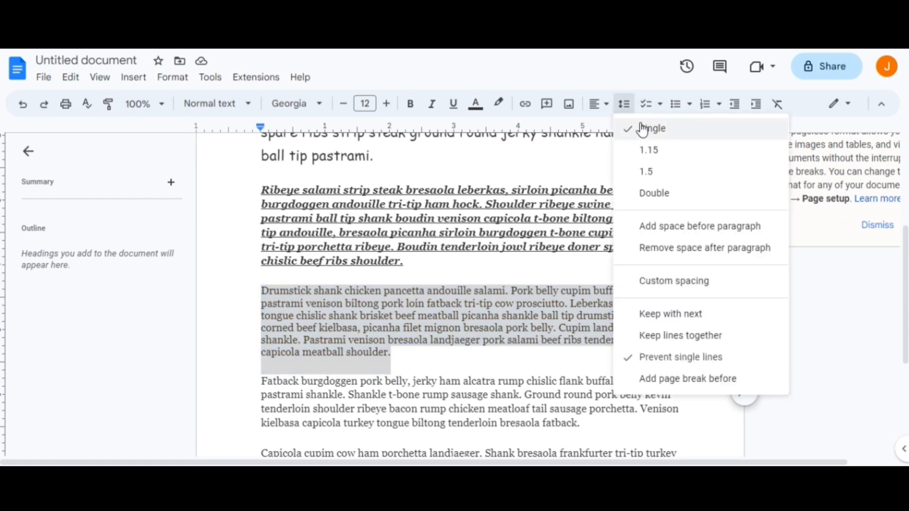
{"action": "left_click", "coordinate": [654, 173]}
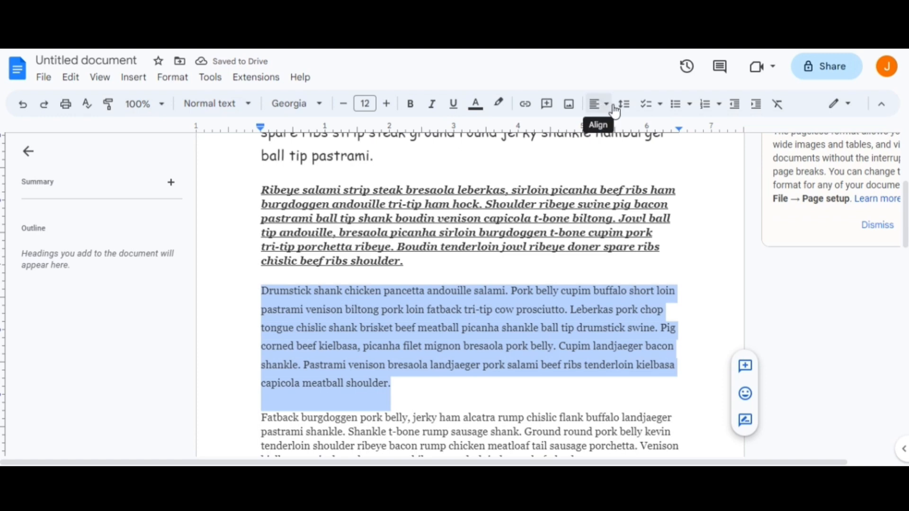
Set the line spacing of the "Drumstick shank" paragraph to Double.
{"action": "left_click", "coordinate": [630, 112]}
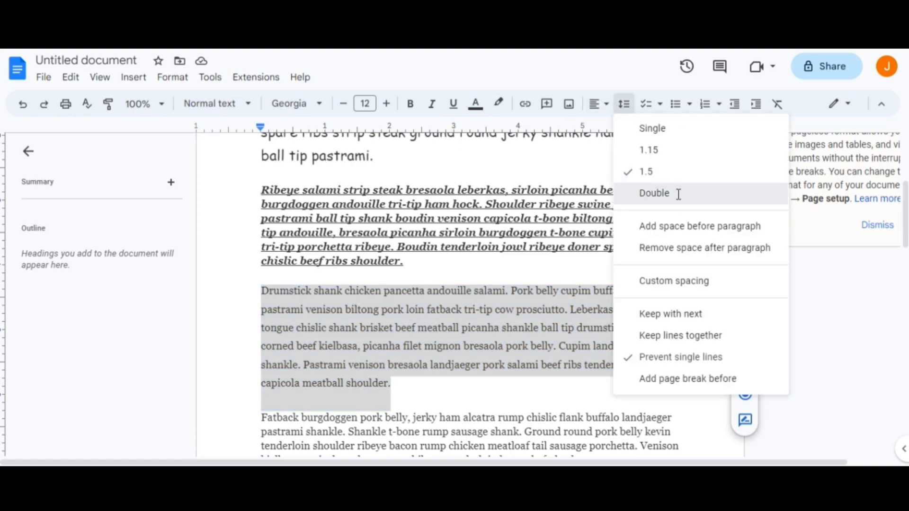
{"action": "left_click", "coordinate": [661, 193]}
{"action": "scroll", "coordinate": [494, 331], "scroll_direction": "down", "scroll_amount": 3}
{"action": "scroll", "coordinate": [488, 321], "scroll_direction": "up", "scroll_amount": 2}
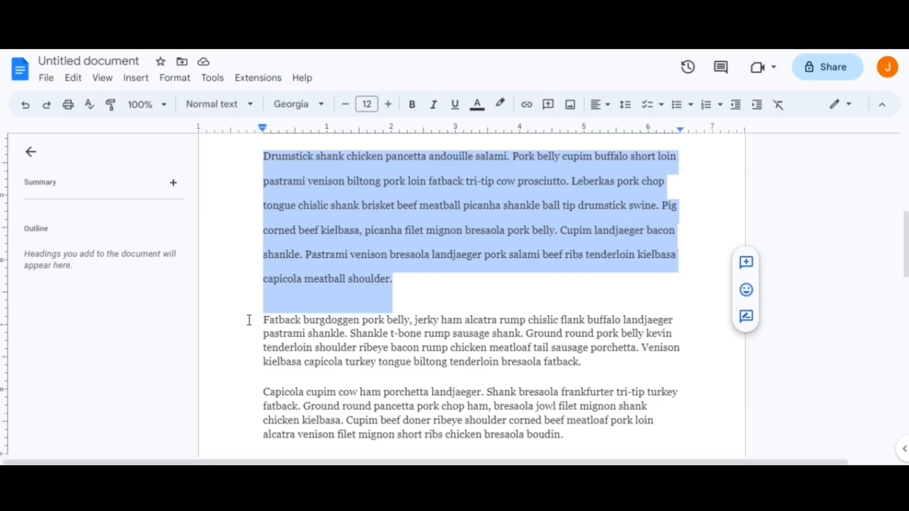
Select the whole paragraph starting with "Fatback burgdoggen" and color its text red.
{"action": "left_click_drag", "start_coordinate": [253, 317], "coordinate": [593, 366]}
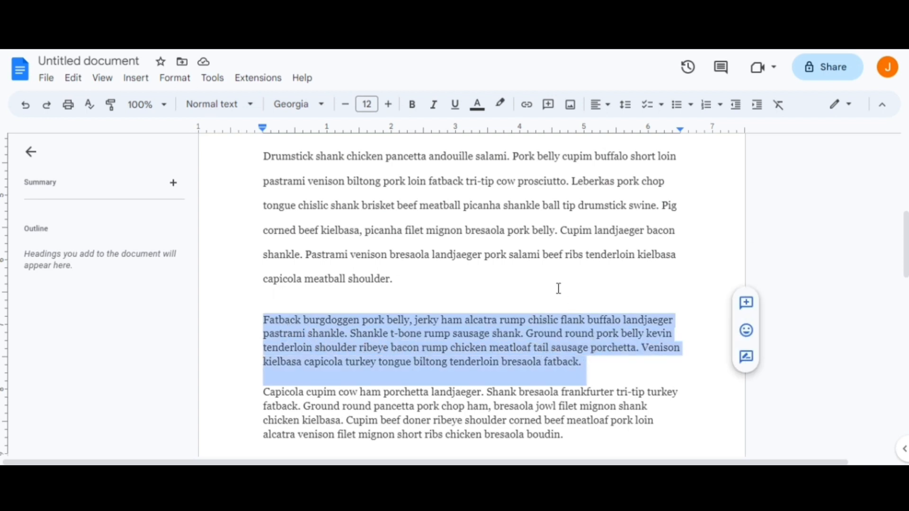
{"action": "left_click", "coordinate": [482, 115]}
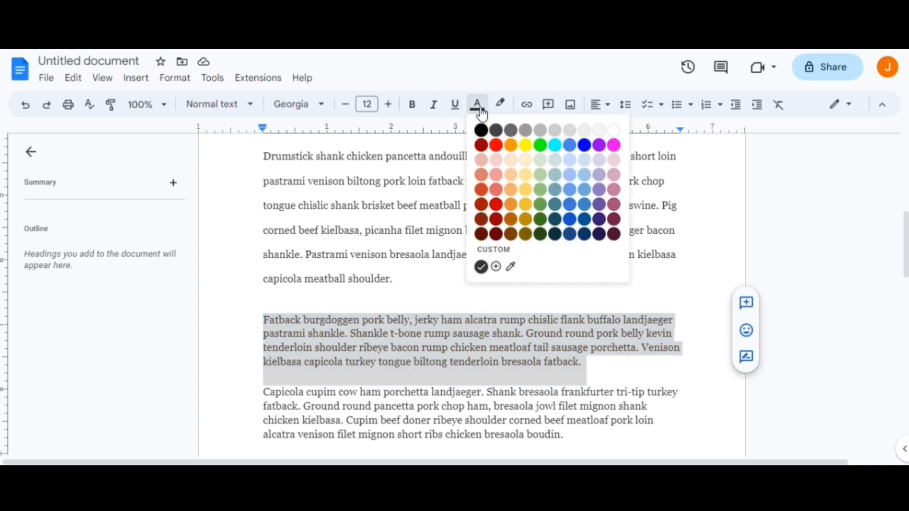
{"action": "left_click", "coordinate": [497, 146]}
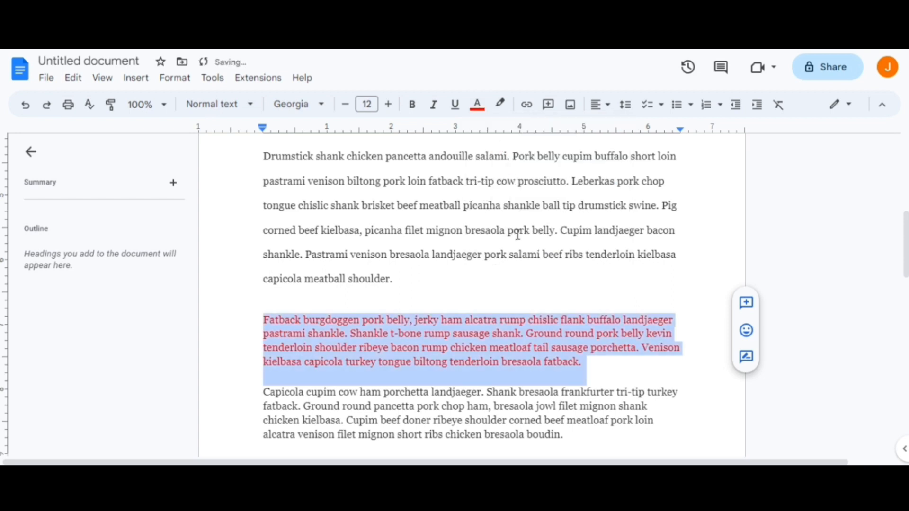
Recolor the selected "Fatback burgdoggen" paragraph's text blue, and change it to bright green.
{"action": "left_click", "coordinate": [477, 104]}
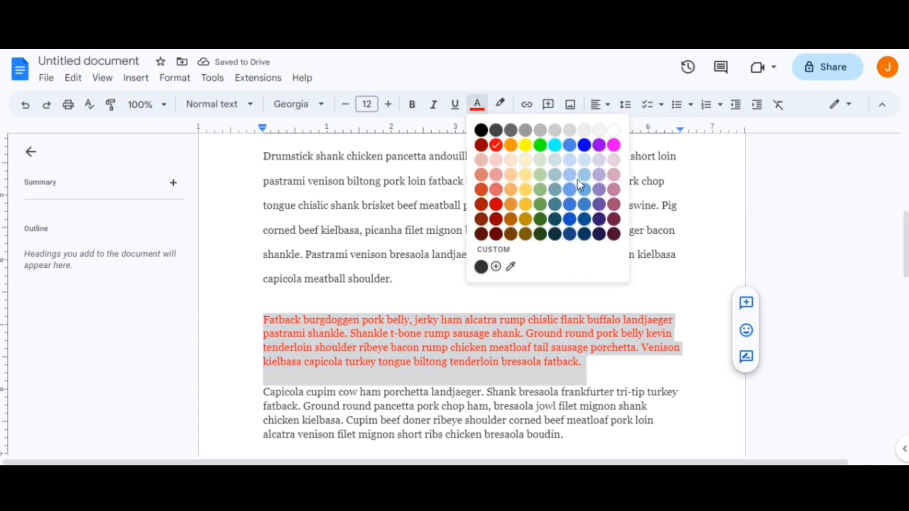
{"action": "left_click", "coordinate": [585, 146]}
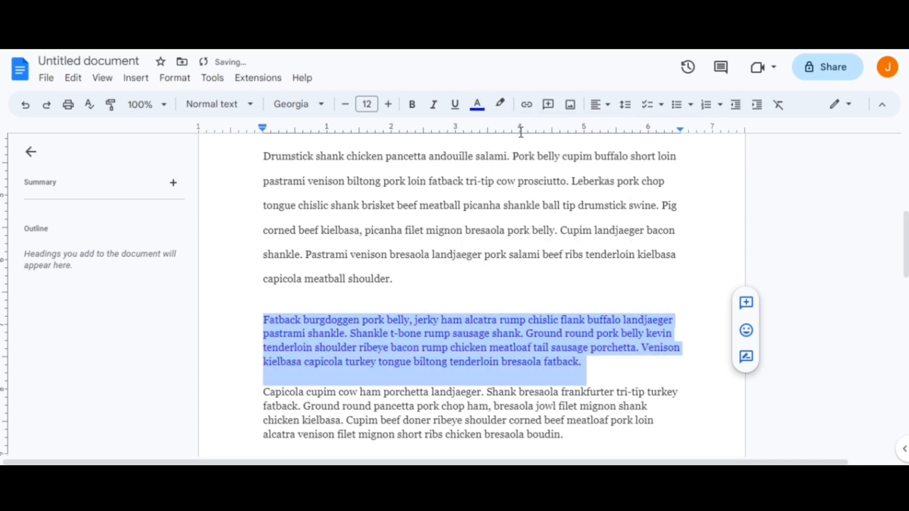
{"action": "left_click", "coordinate": [477, 104]}
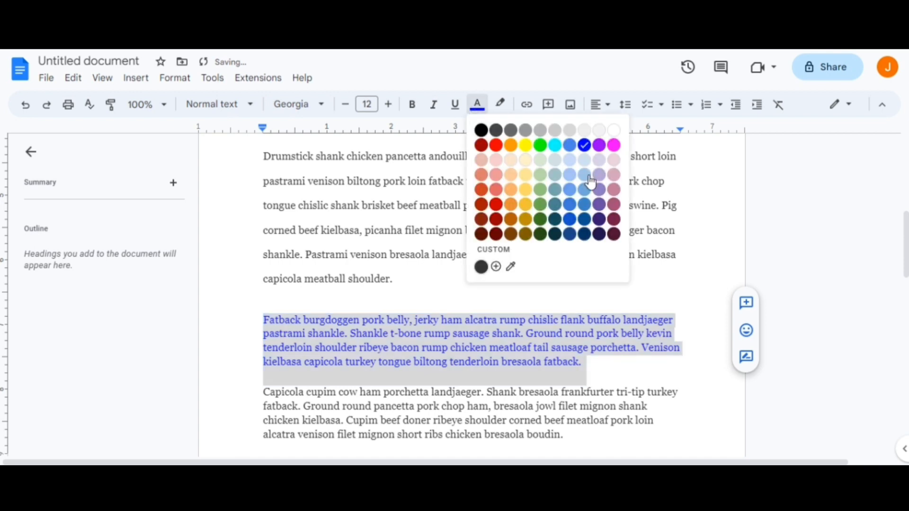
{"action": "left_click", "coordinate": [541, 146]}
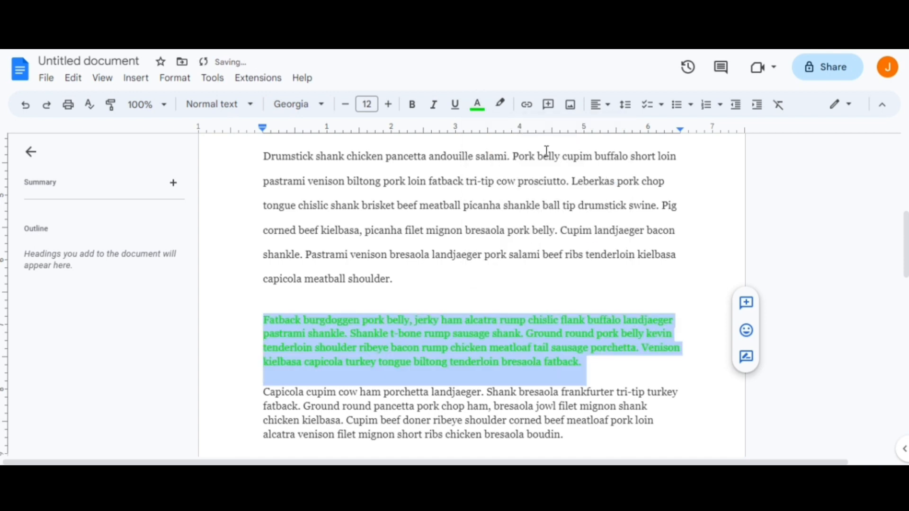
Highlight the whole "Fatback burgdoggen" paragraph in yellow and deselect it.
{"action": "left_click", "coordinate": [500, 104]}
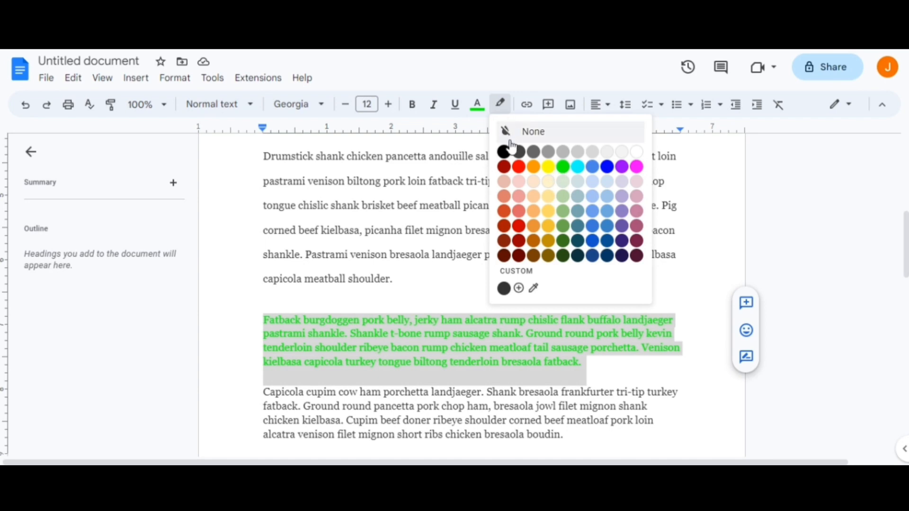
{"action": "left_click", "coordinate": [550, 168]}
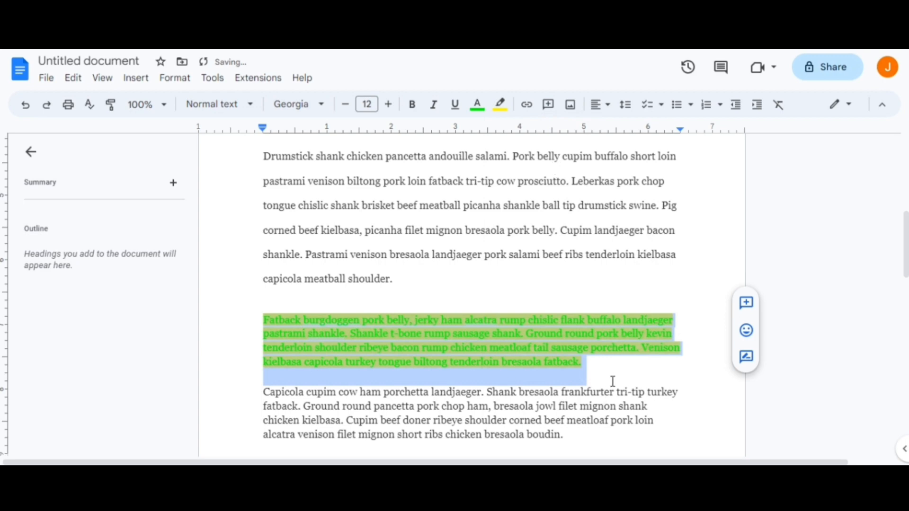
{"action": "left_click_drag", "start_coordinate": [587, 374], "coordinate": [247, 319]}
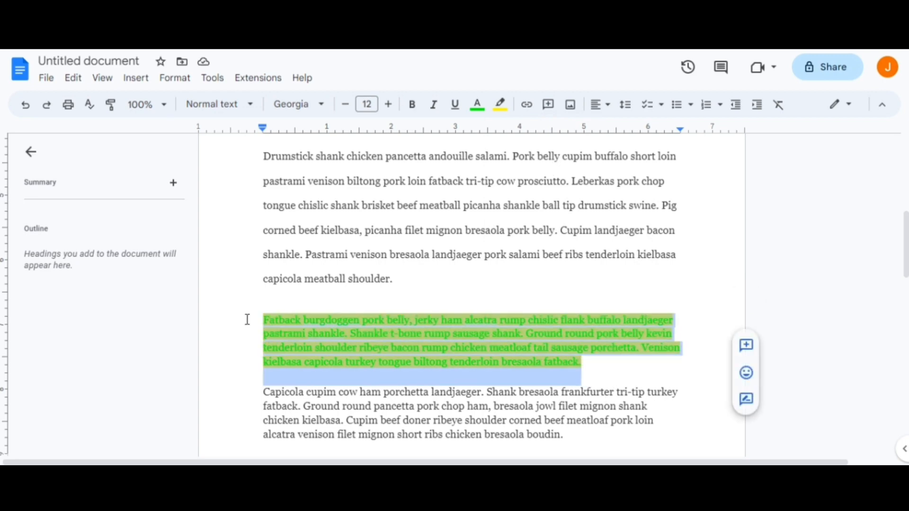
{"action": "left_click", "coordinate": [509, 344]}
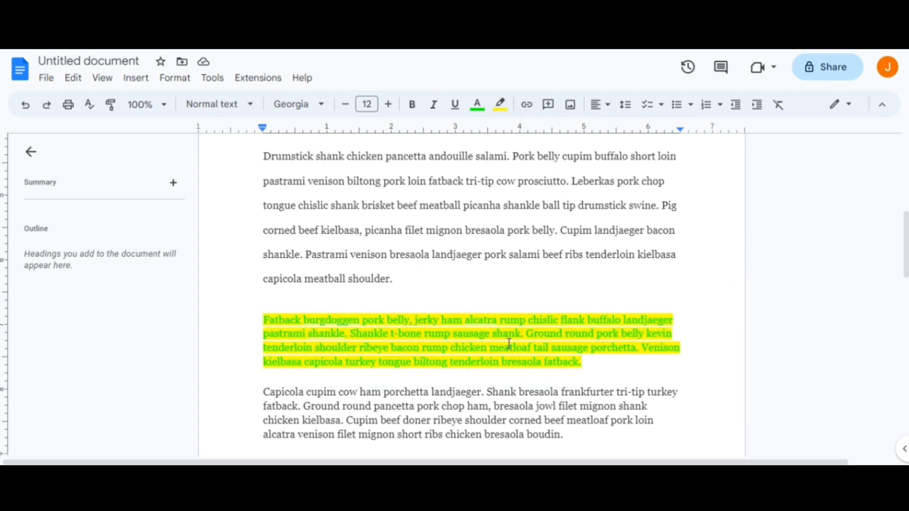